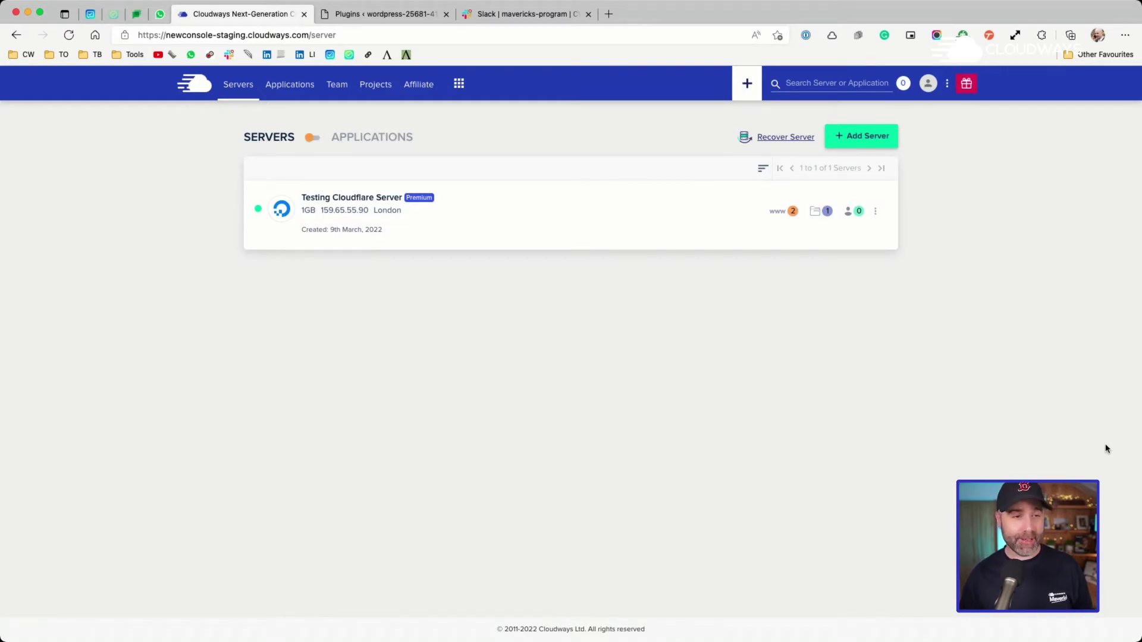
Step: Subscribe to the Astra add-on from the Cloudways Add-ons page so it becomes enabled
click(458, 85)
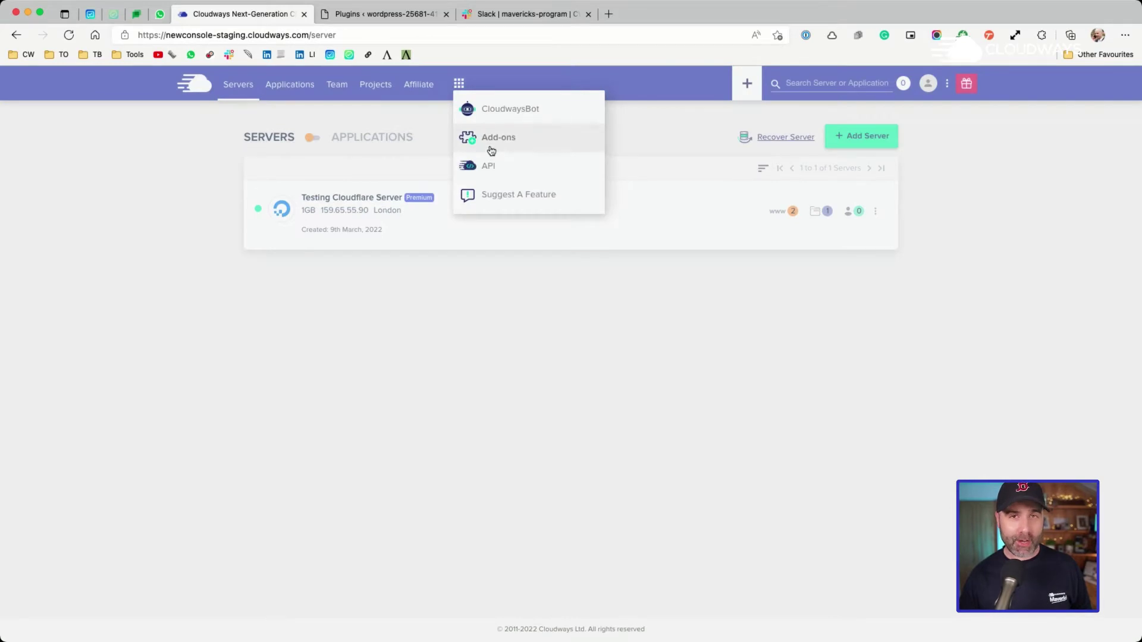
click(491, 151)
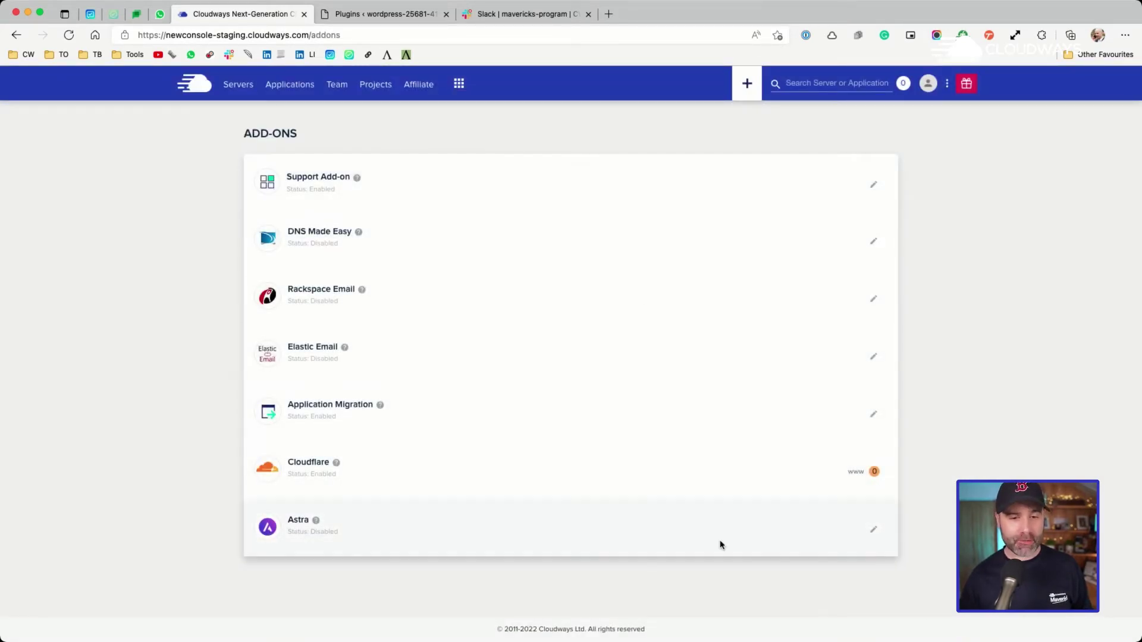
click(873, 532)
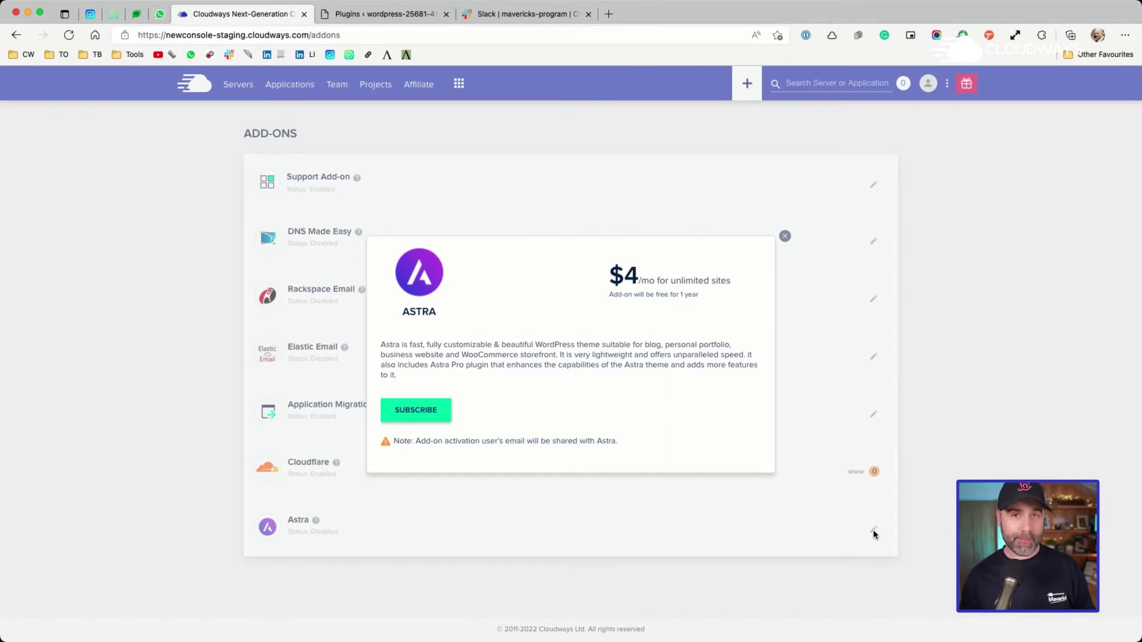
click(407, 412)
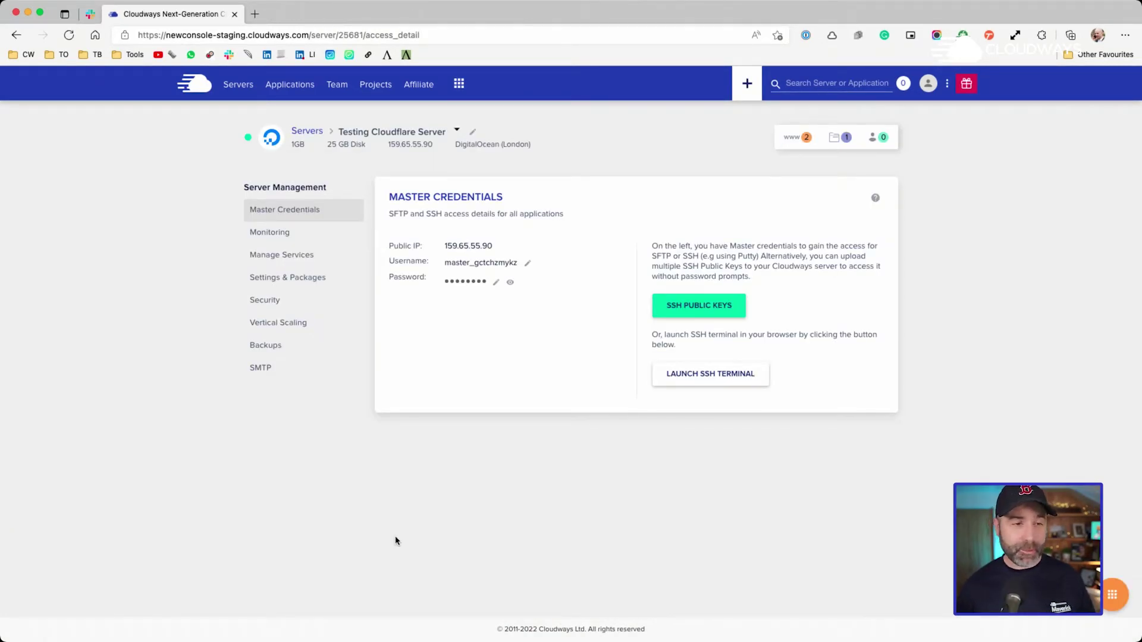
Step: Add an Astra Theme application named 'Name' on the Testing Cloudflare Server
click(302, 87)
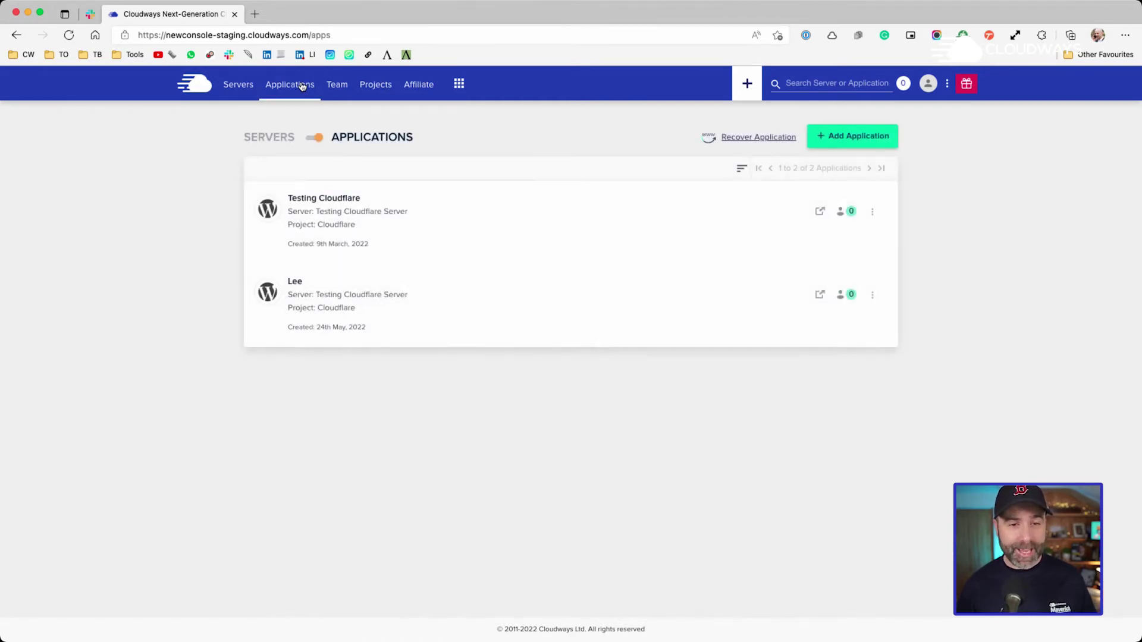
click(830, 143)
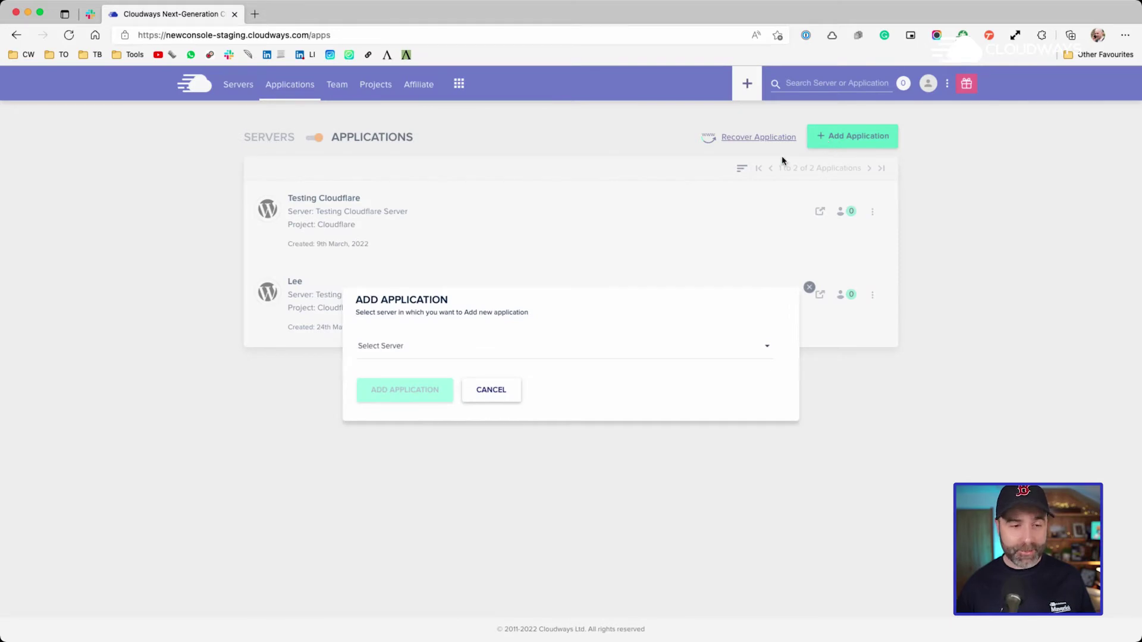
click(582, 351)
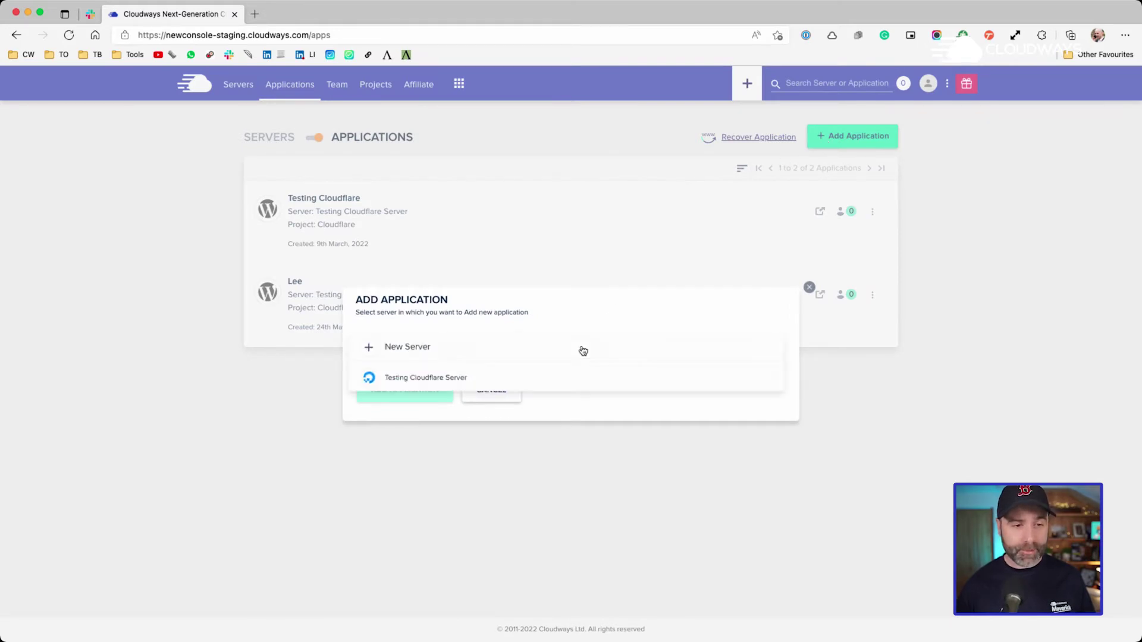
click(472, 375)
click(416, 390)
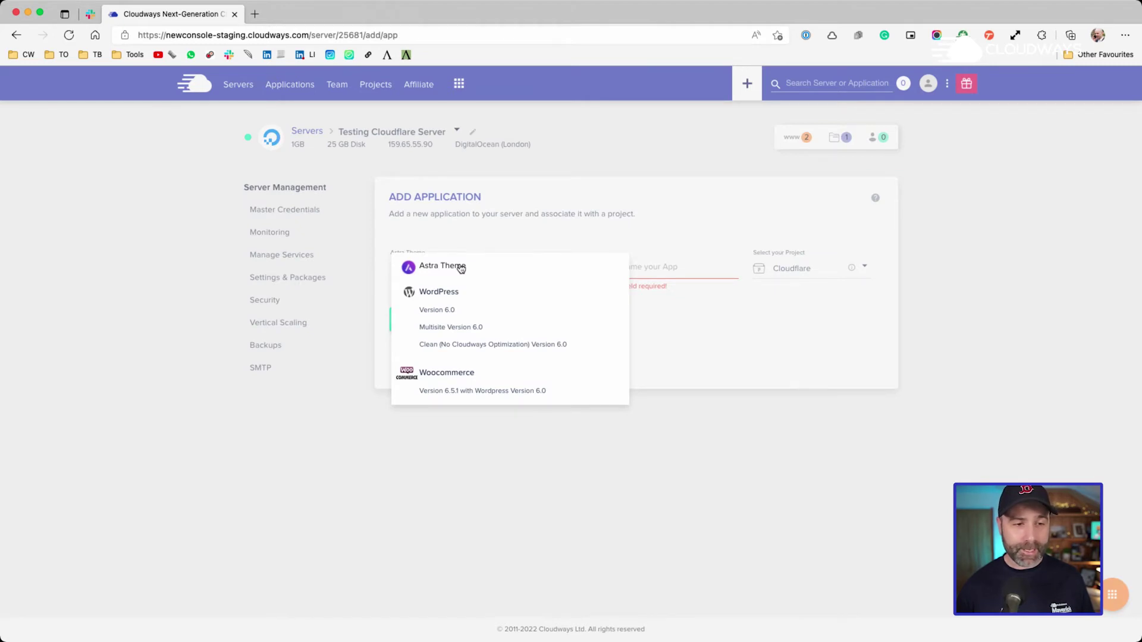
click(461, 268)
click(665, 270)
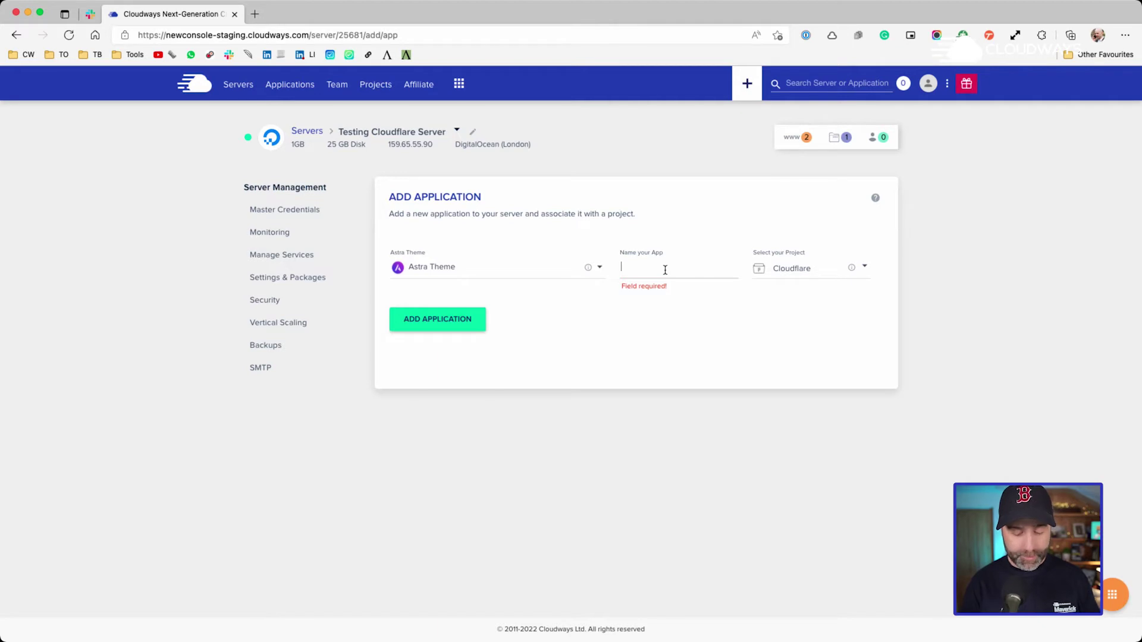
text(Name)
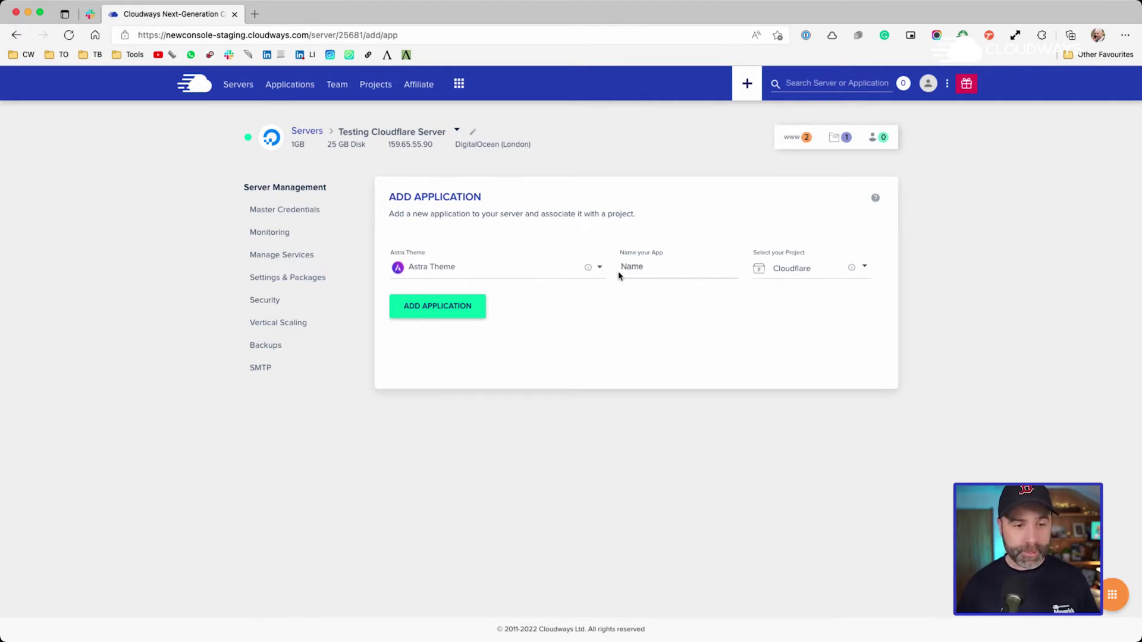
click(453, 310)
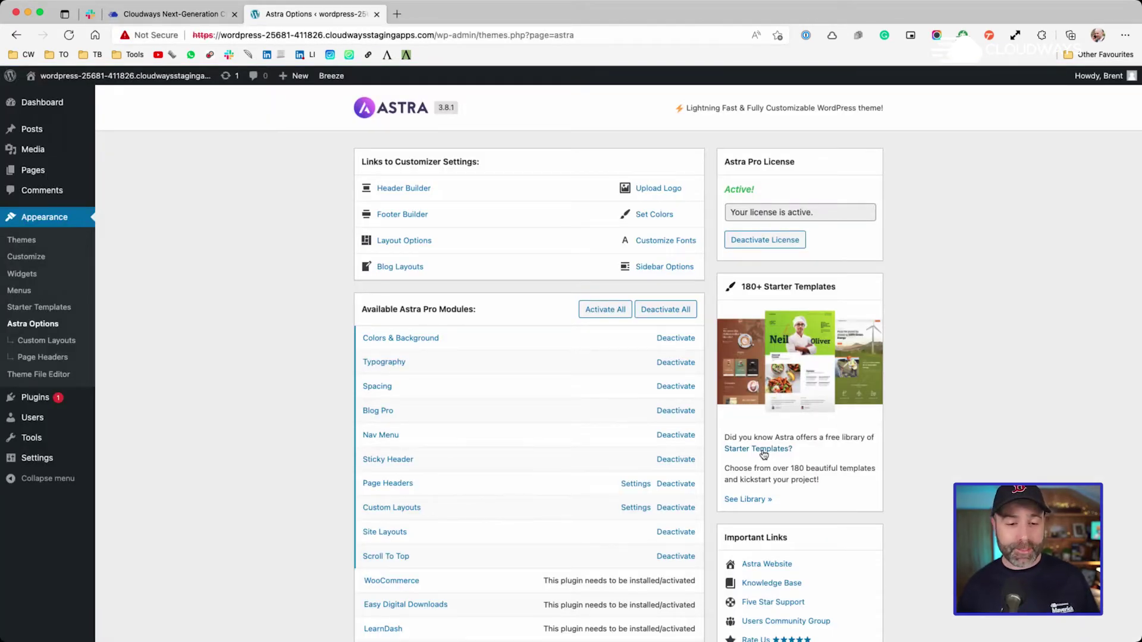
Step: From Astra Options, open the Starter Templates library and start building with the Block Editor
click(748, 501)
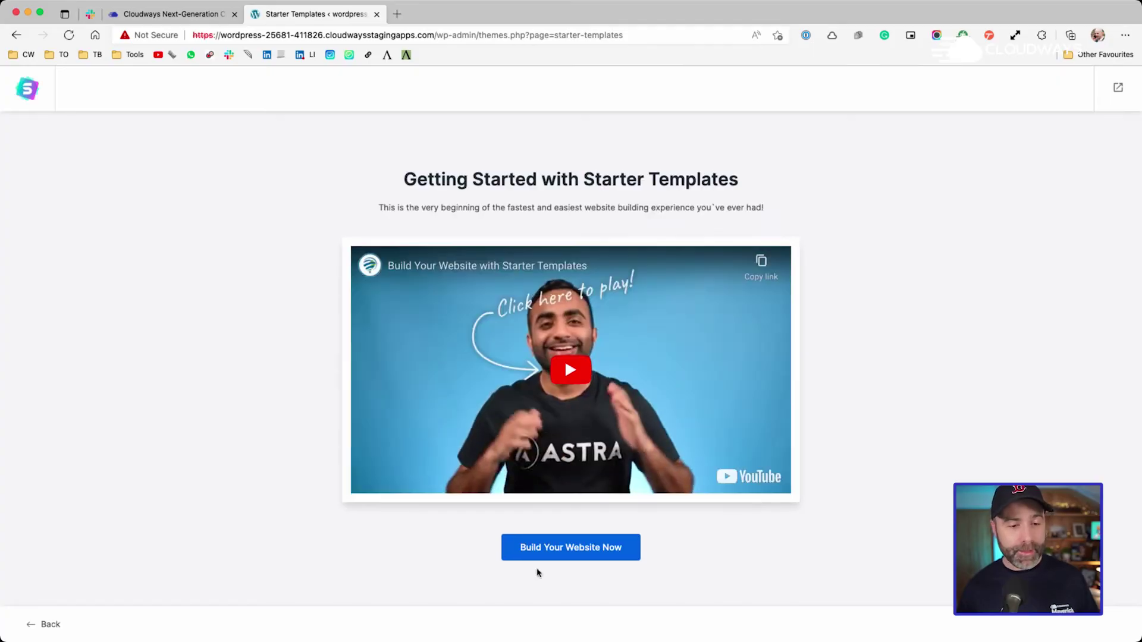
click(547, 546)
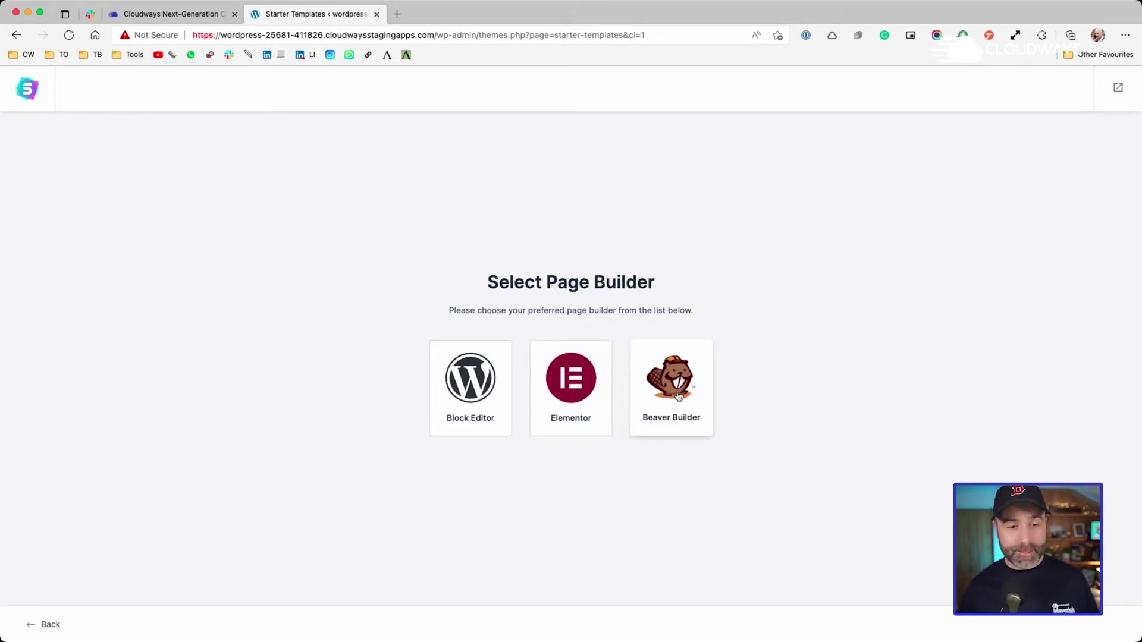
click(471, 398)
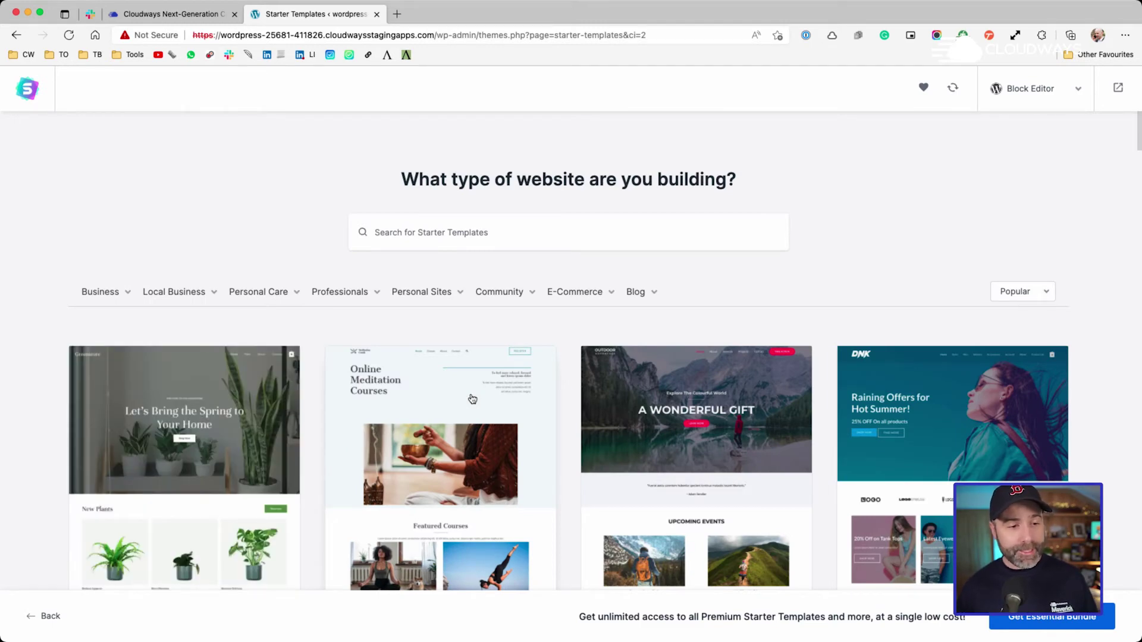
Step: Choose the Bestselling Author template from the website gallery
scroll(452, 434, down, 5)
scroll(444, 440, down, 5)
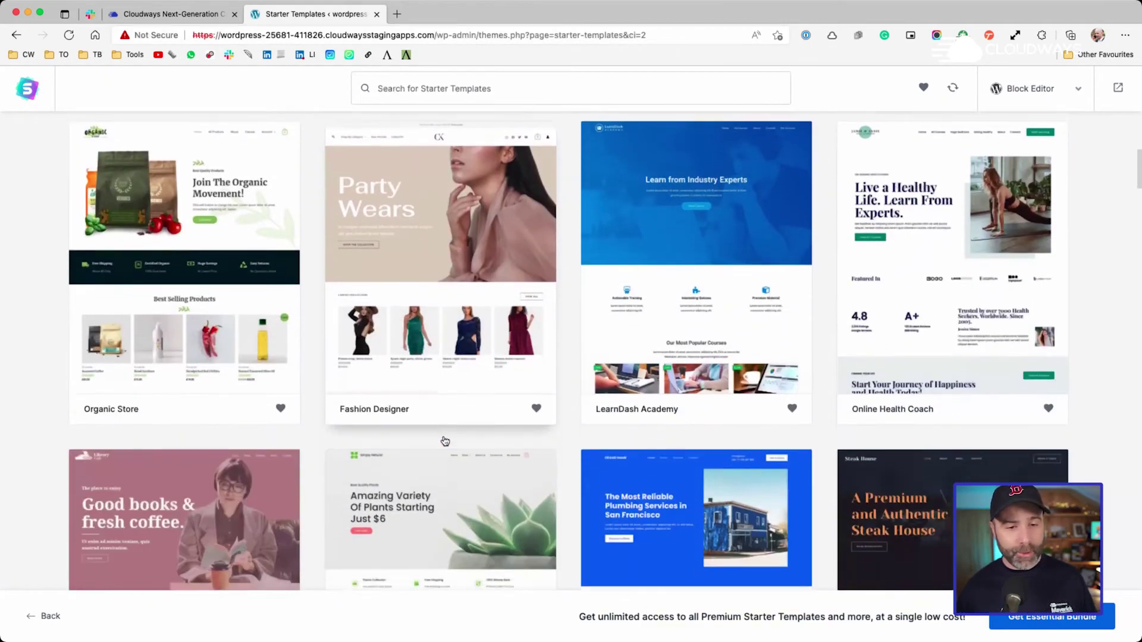
scroll(445, 441, down, 2)
scroll(444, 441, down, 3)
scroll(444, 441, down, 1)
scroll(445, 441, down, 2)
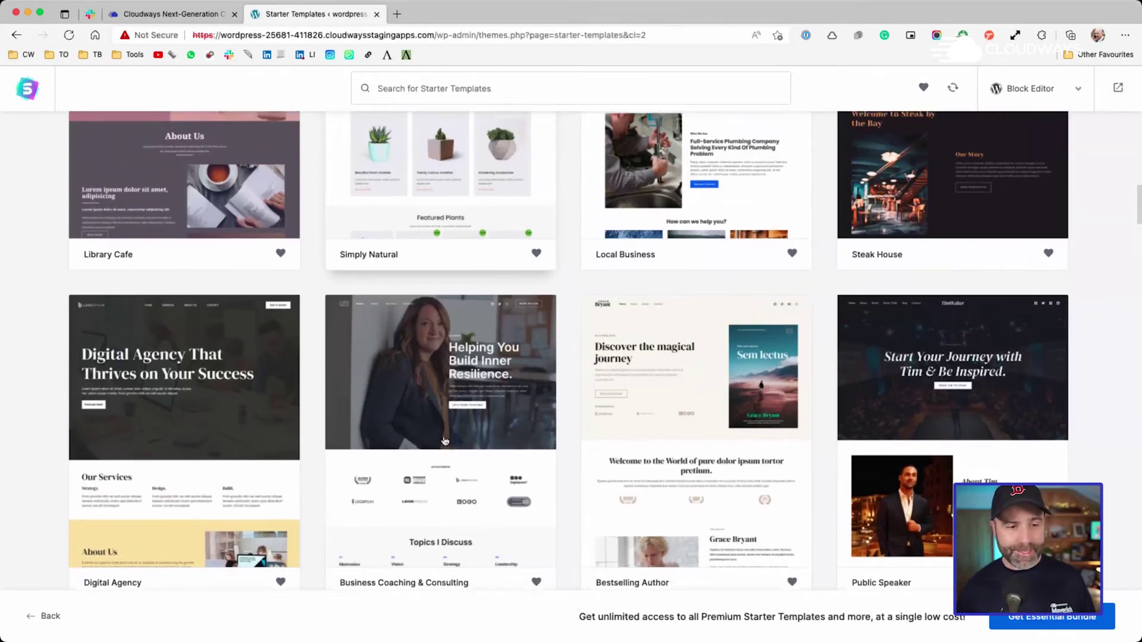
scroll(444, 441, down, 2)
scroll(444, 441, down, 1)
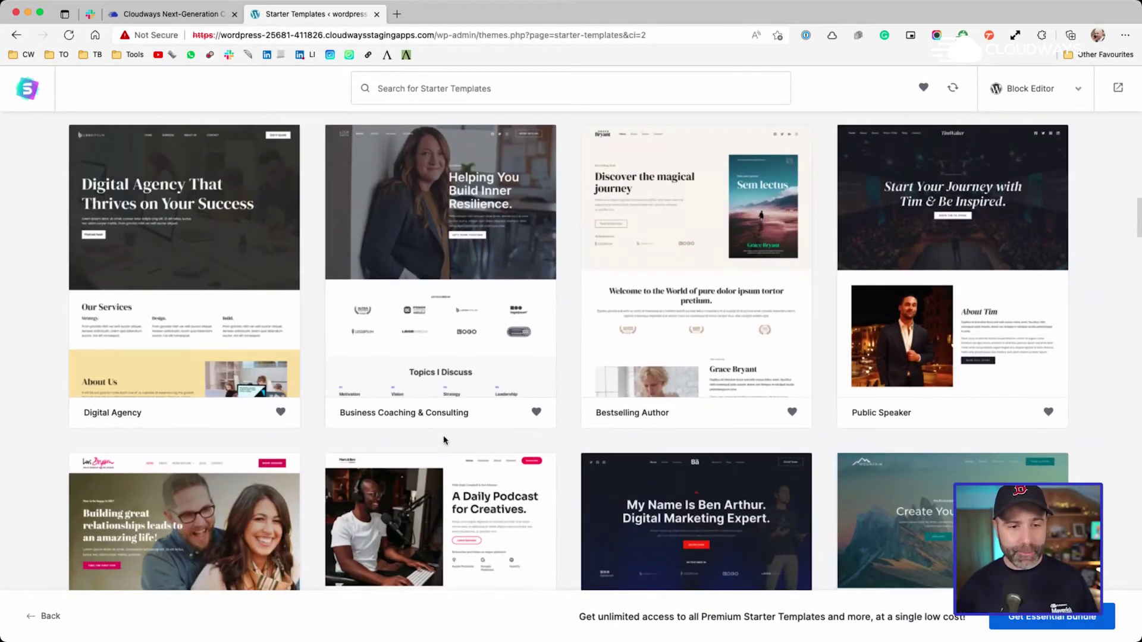
click(737, 253)
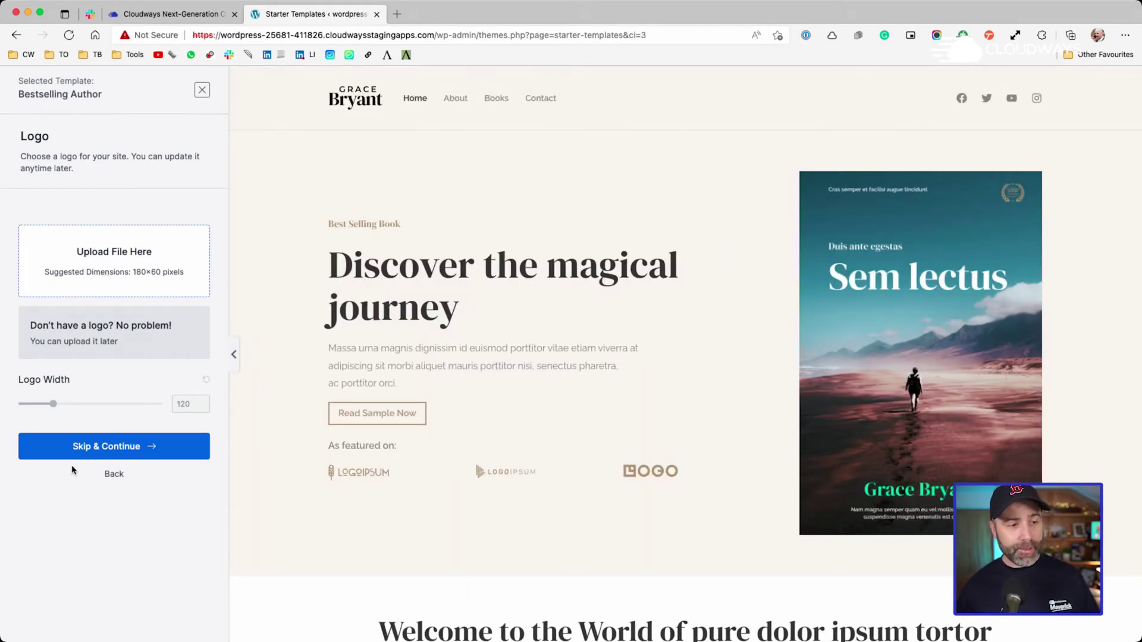
Step: Skip the logo, apply the pink colour palette, and continue to the final step
click(103, 451)
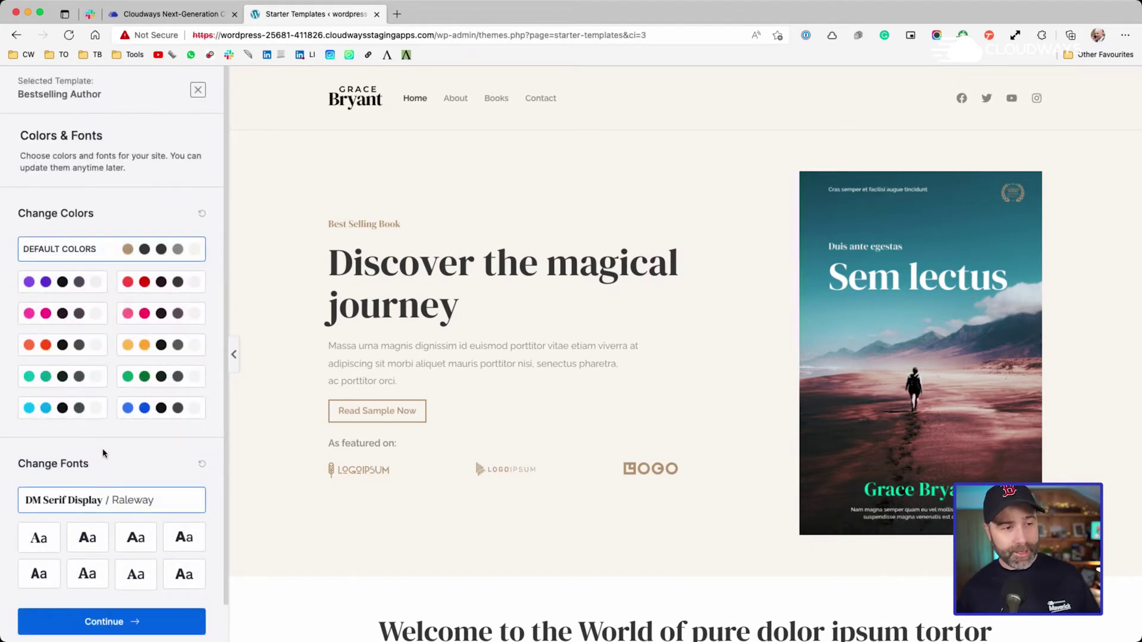
click(44, 318)
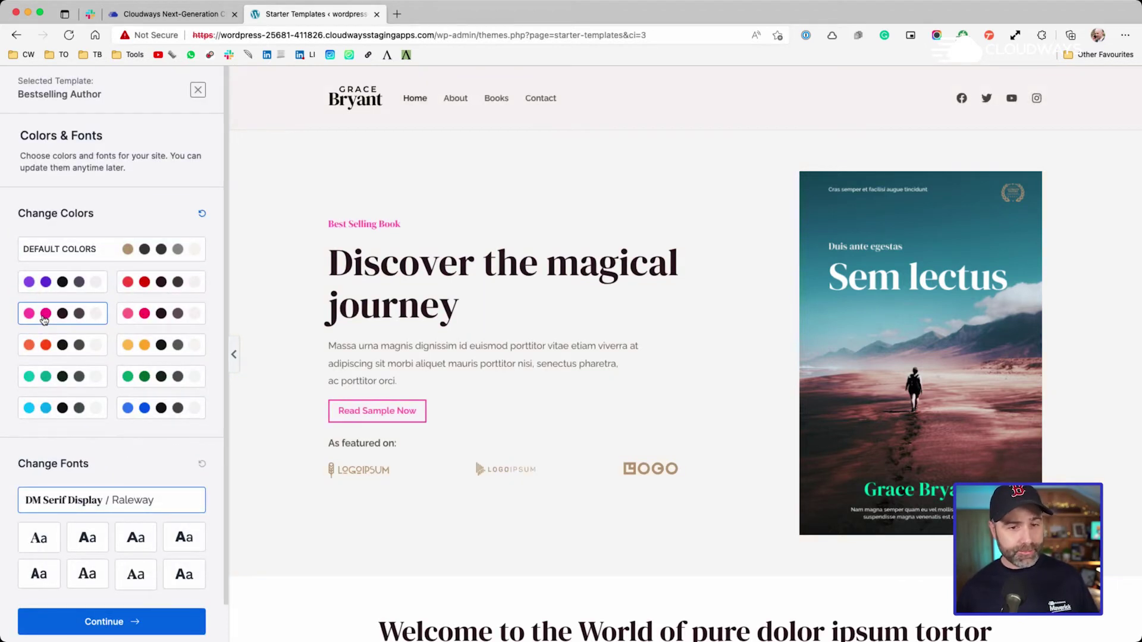
scroll(484, 340, down, 3)
scroll(487, 342, down, 1)
scroll(486, 343, down, 3)
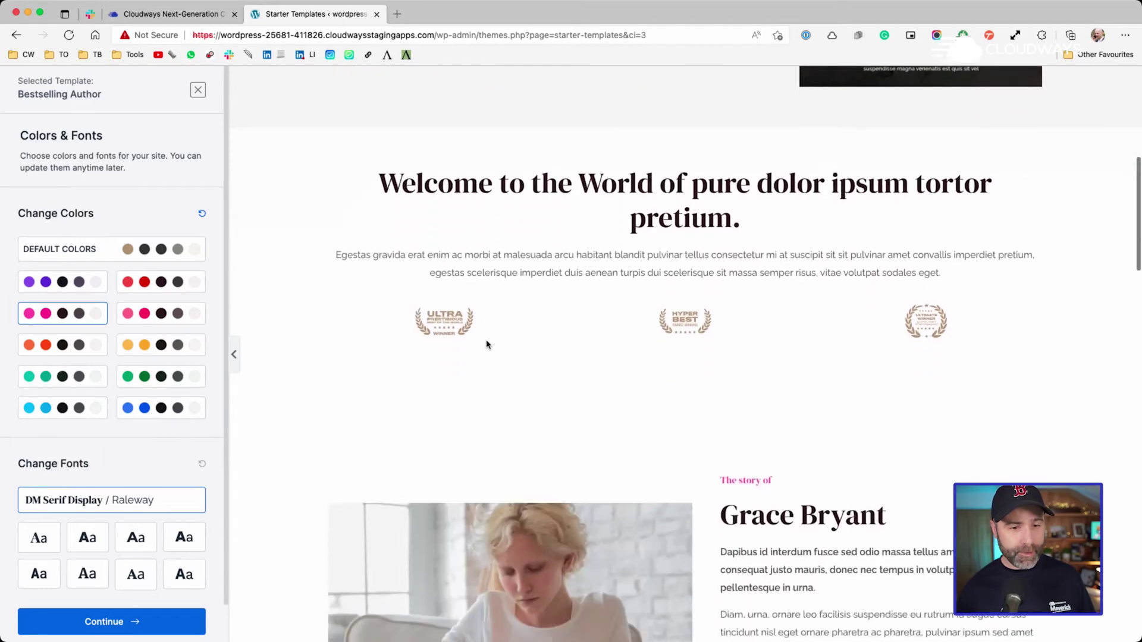
scroll(486, 345, down, 3)
scroll(486, 342, down, 3)
scroll(452, 351, down, 4)
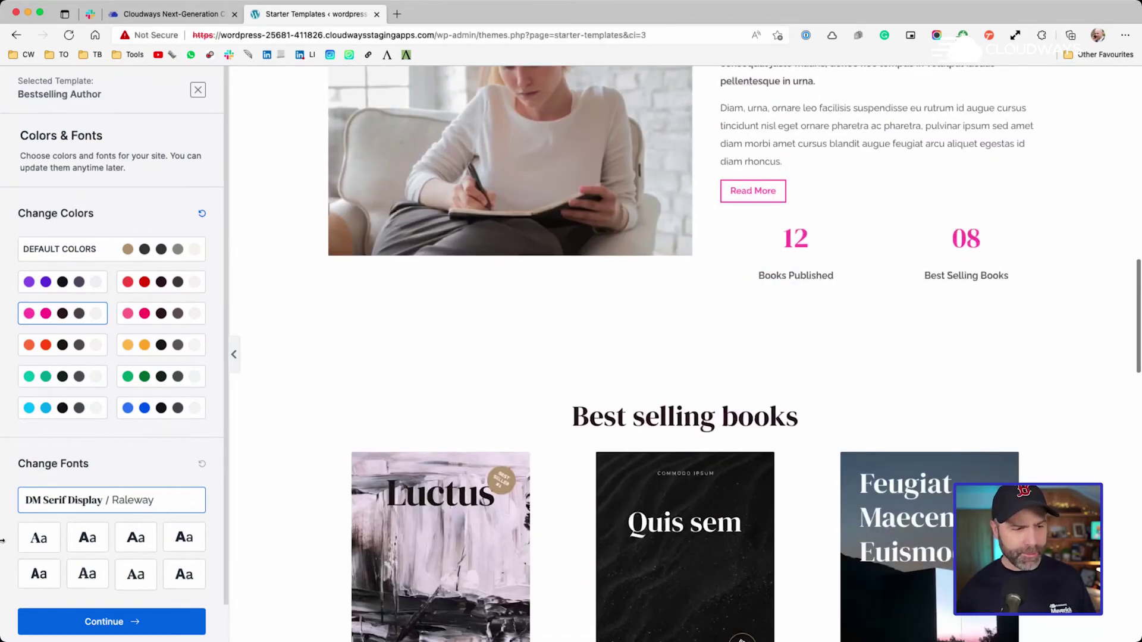
click(80, 630)
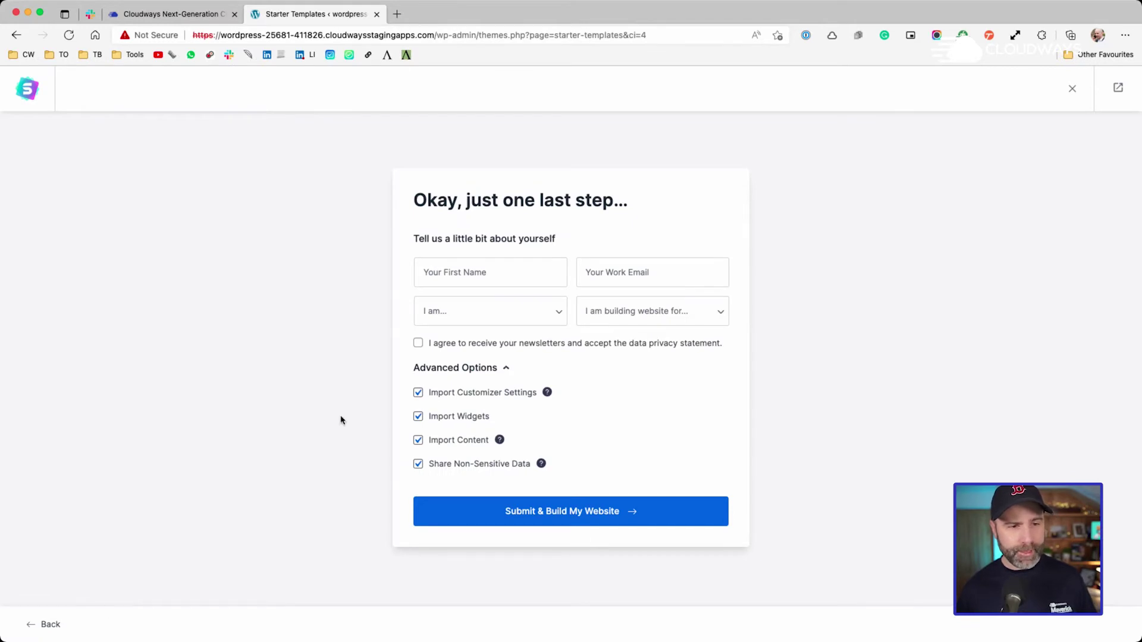
Step: Submit the final details to build the Bestselling Author site, then view the finished website
click(506, 274)
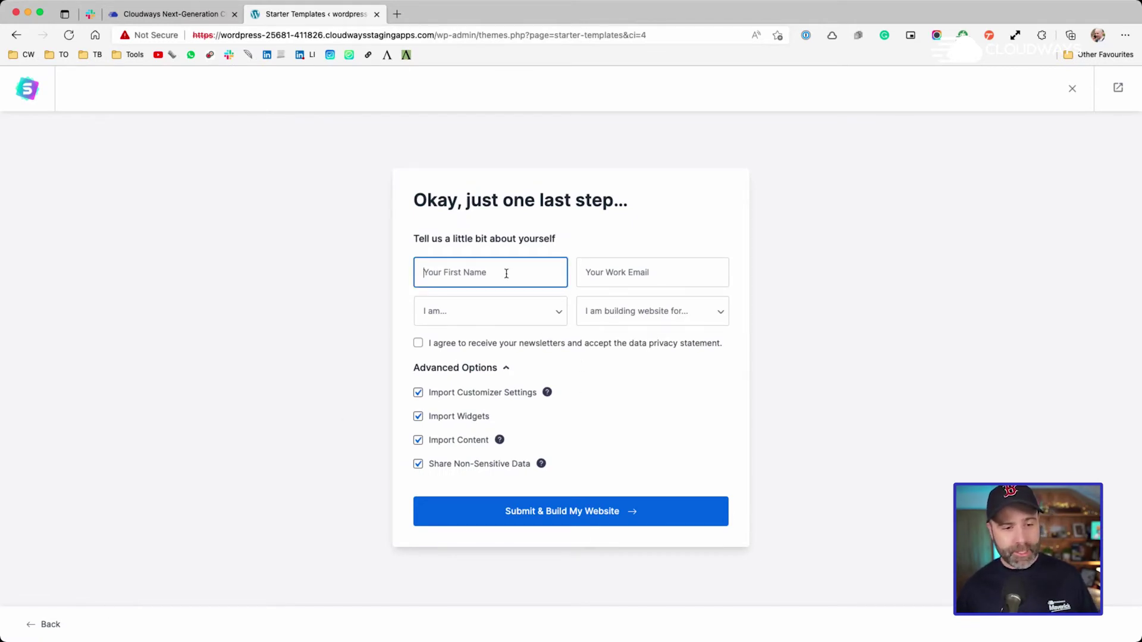
click(570, 506)
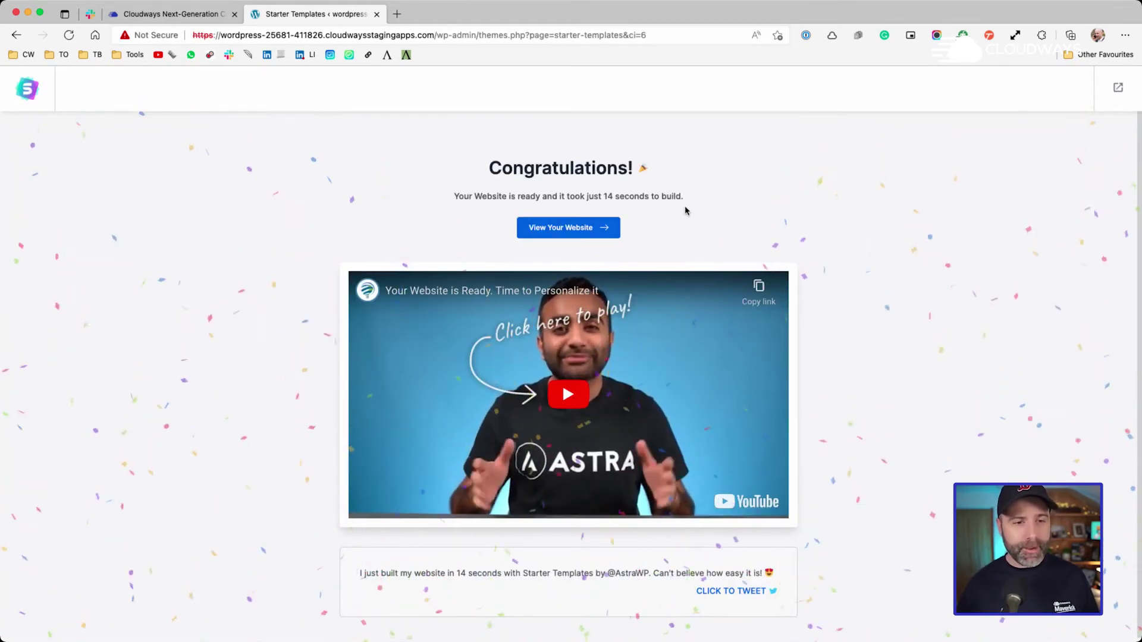
click(603, 226)
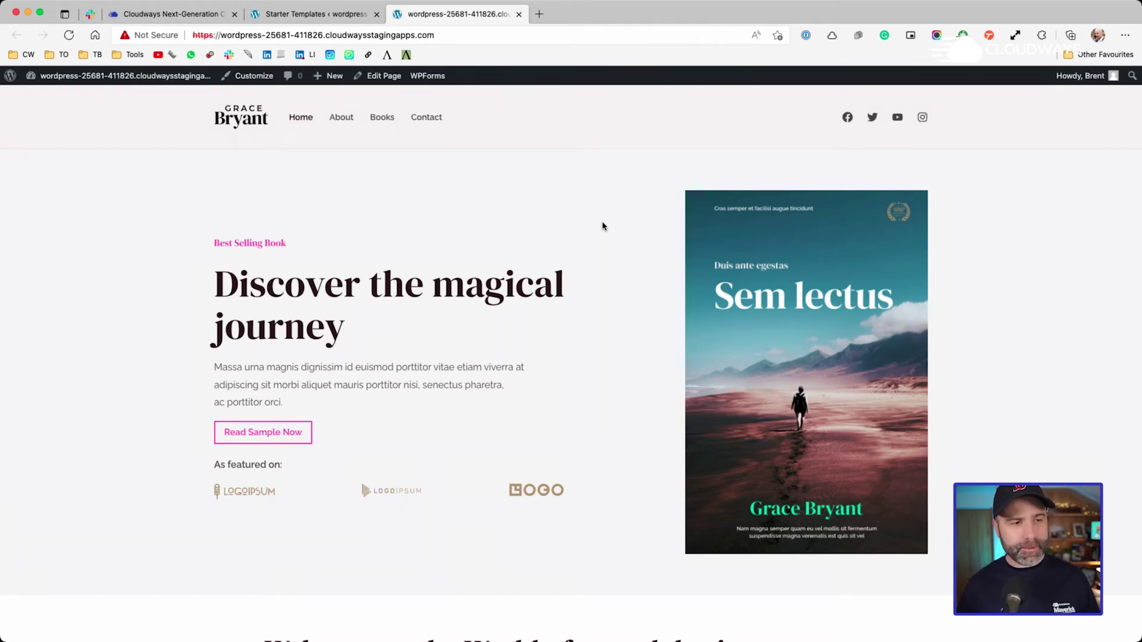
scroll(292, 359, down, 3)
scroll(292, 359, down, 2)
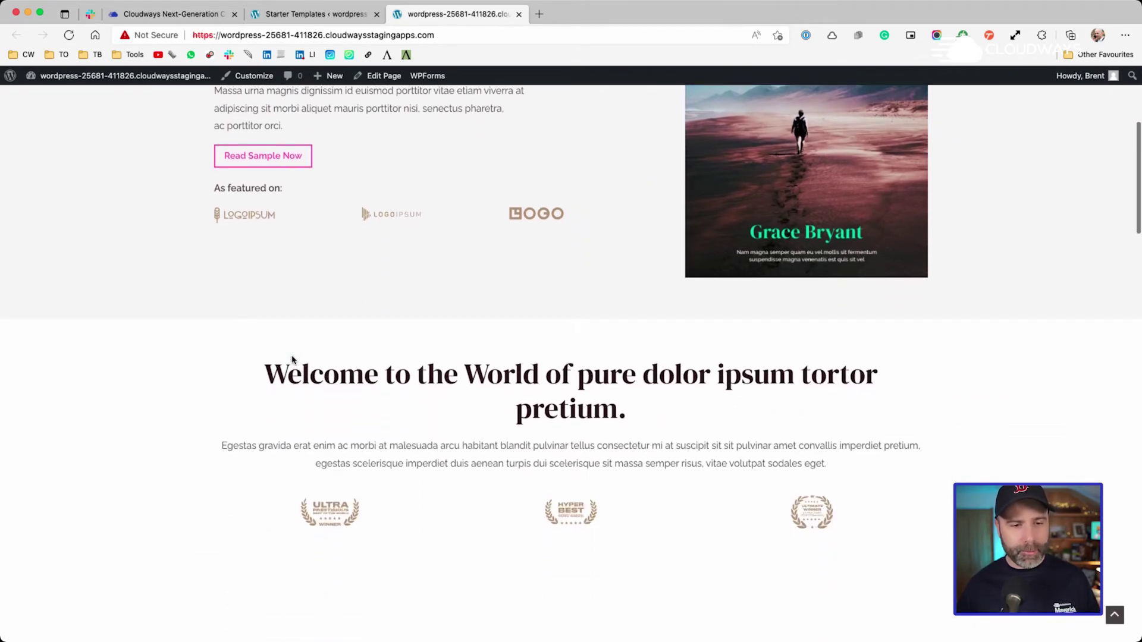
scroll(292, 360, down, 4)
scroll(292, 360, down, 6)
scroll(292, 360, down, 3)
scroll(292, 360, down, 3)
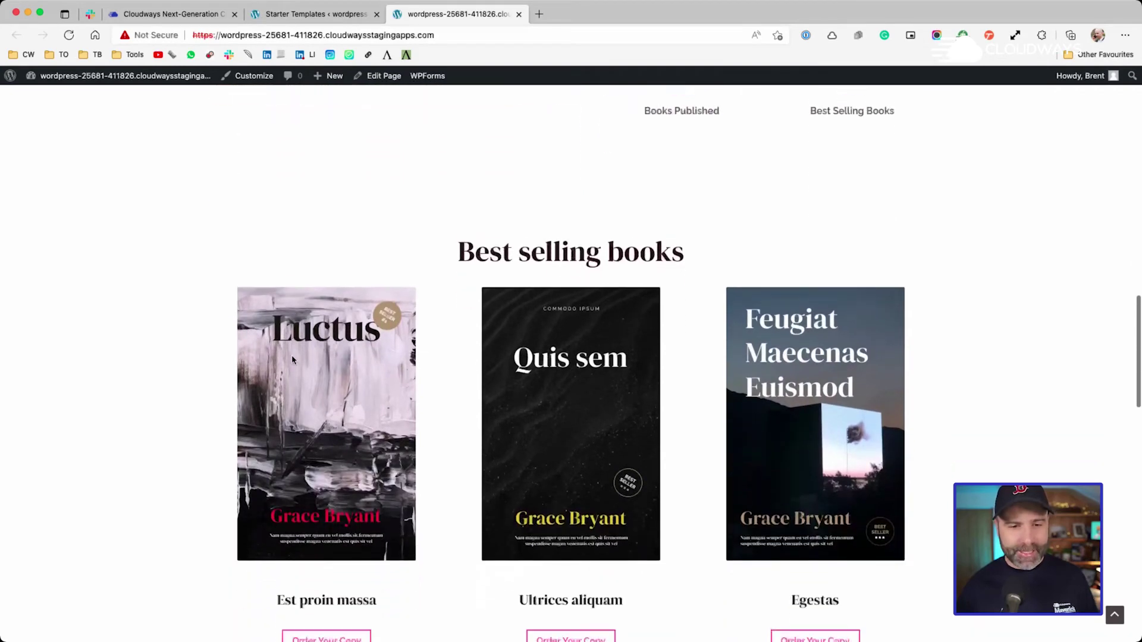
scroll(292, 360, up, 2)
scroll(292, 359, up, 15)
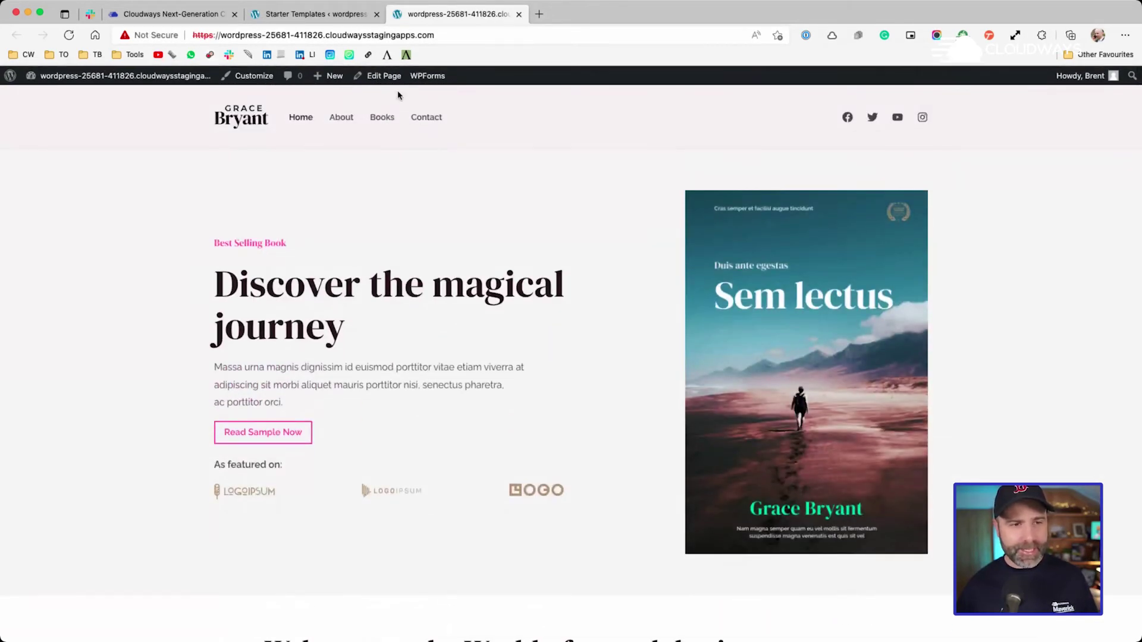
click(396, 85)
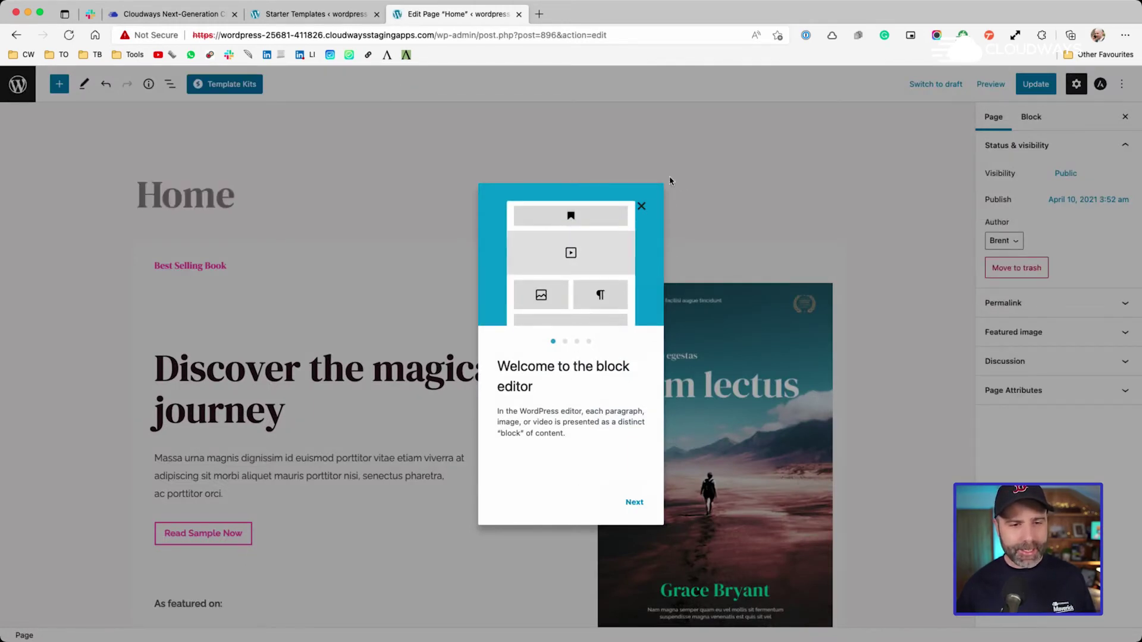
click(648, 206)
scroll(610, 415, down, 1)
scroll(609, 414, down, 5)
click(595, 381)
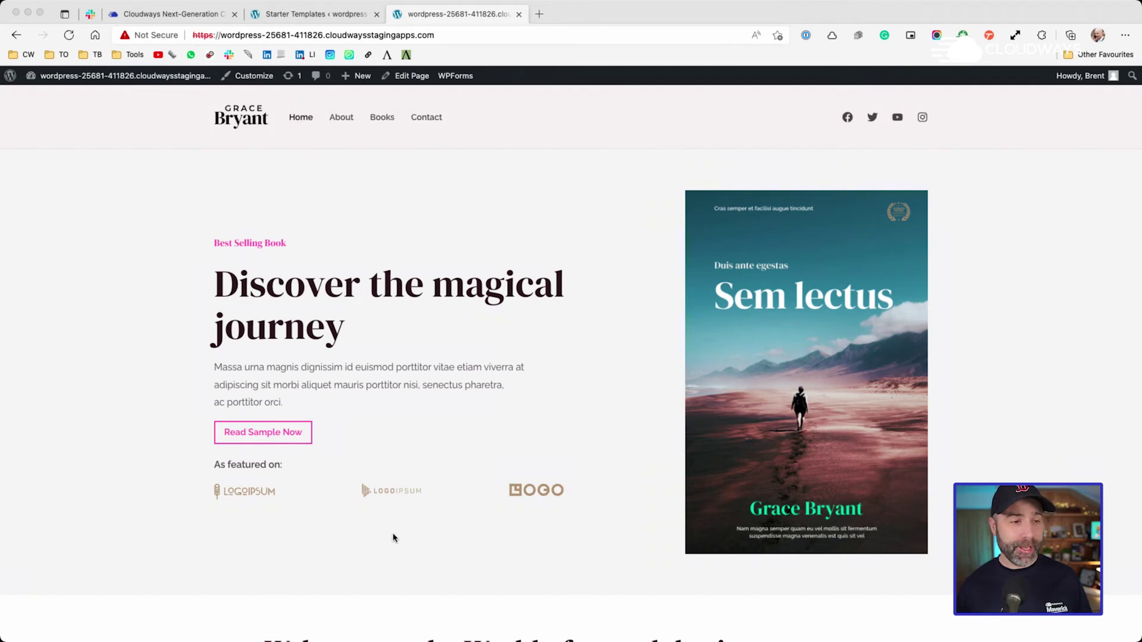
click(26, 246)
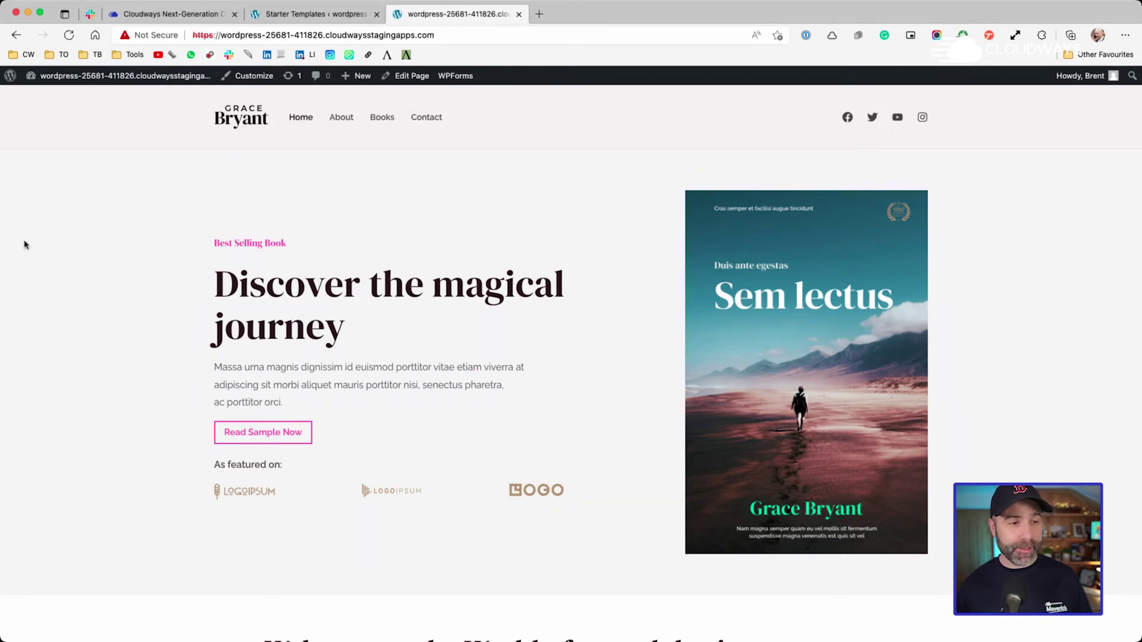
click(252, 77)
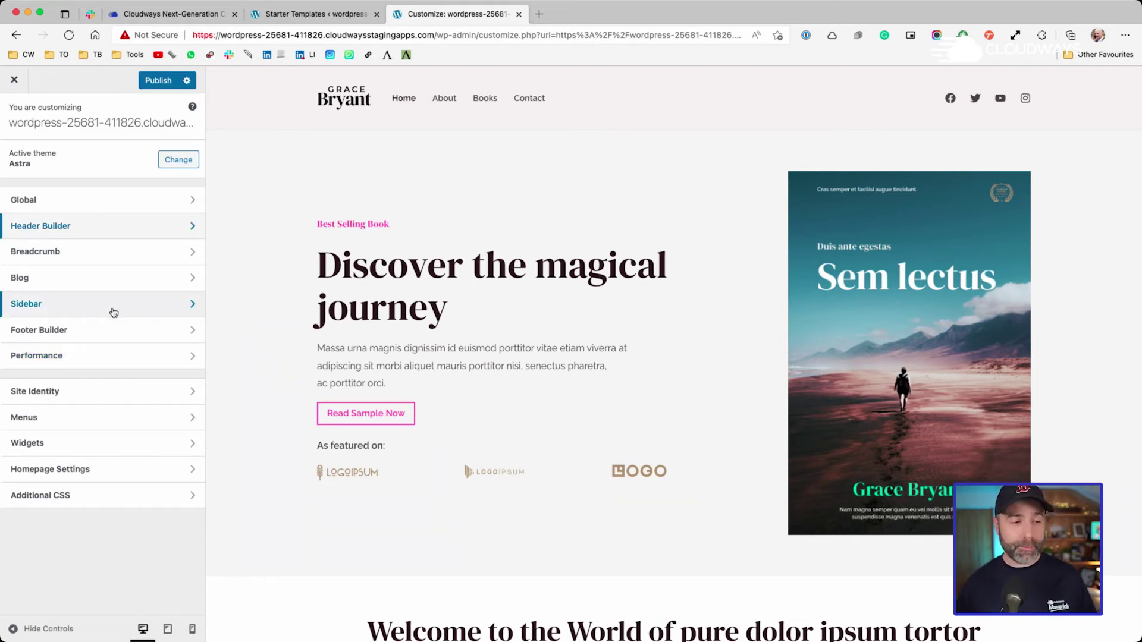
Step: In Header Builder design settings, toggle full/content width and preview at tablet and phone sizes
click(65, 231)
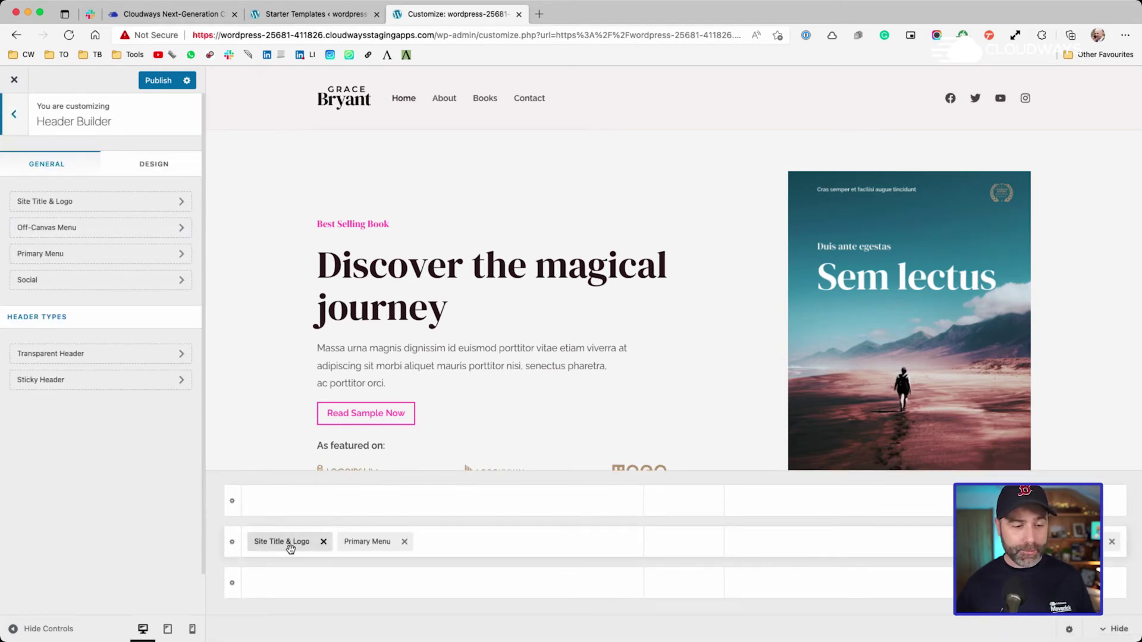
mouse_move(367, 541)
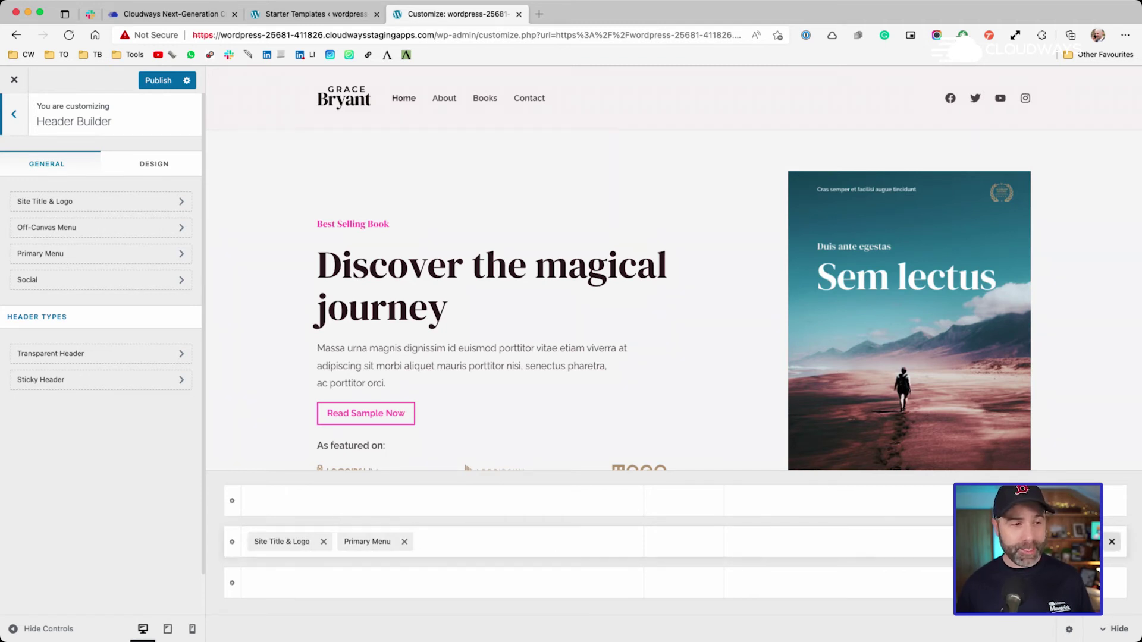
click(149, 167)
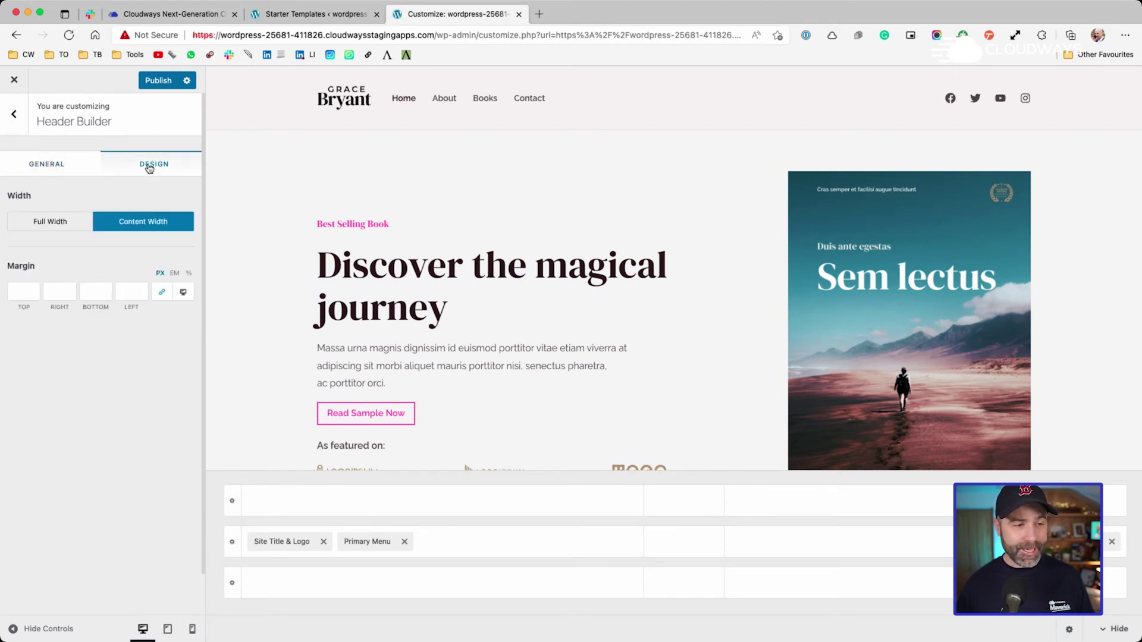
click(64, 220)
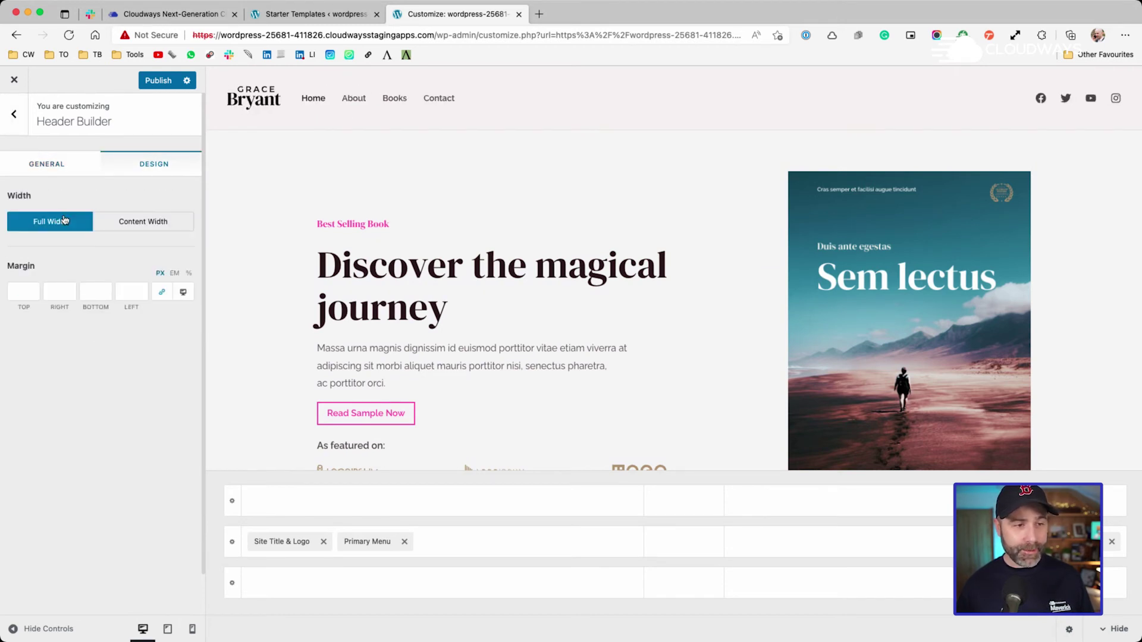
click(151, 222)
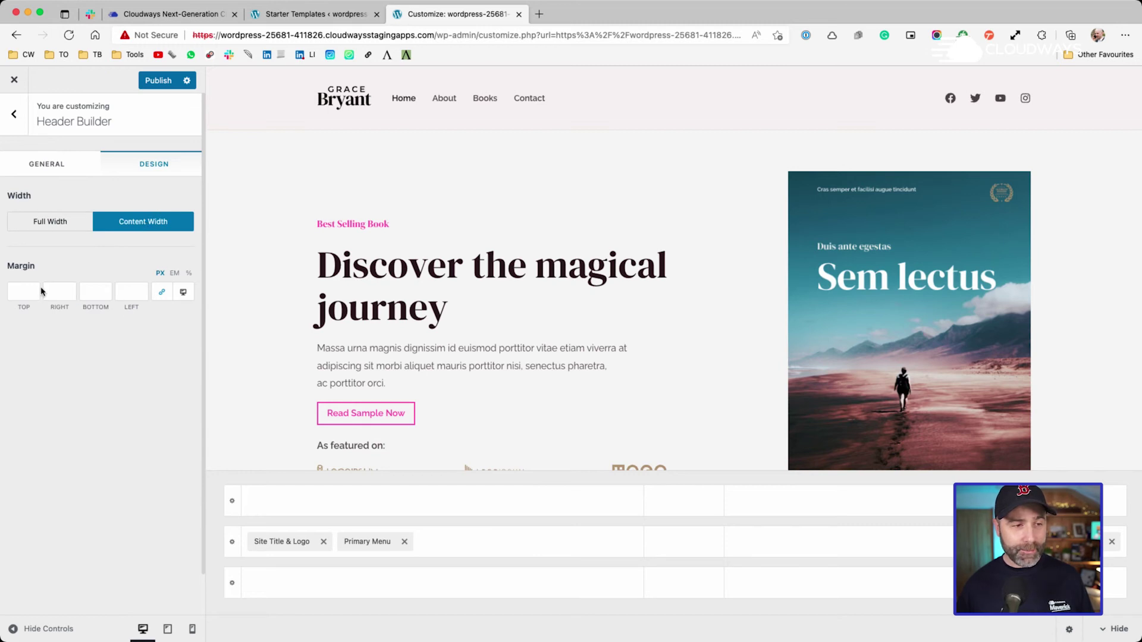
click(182, 293)
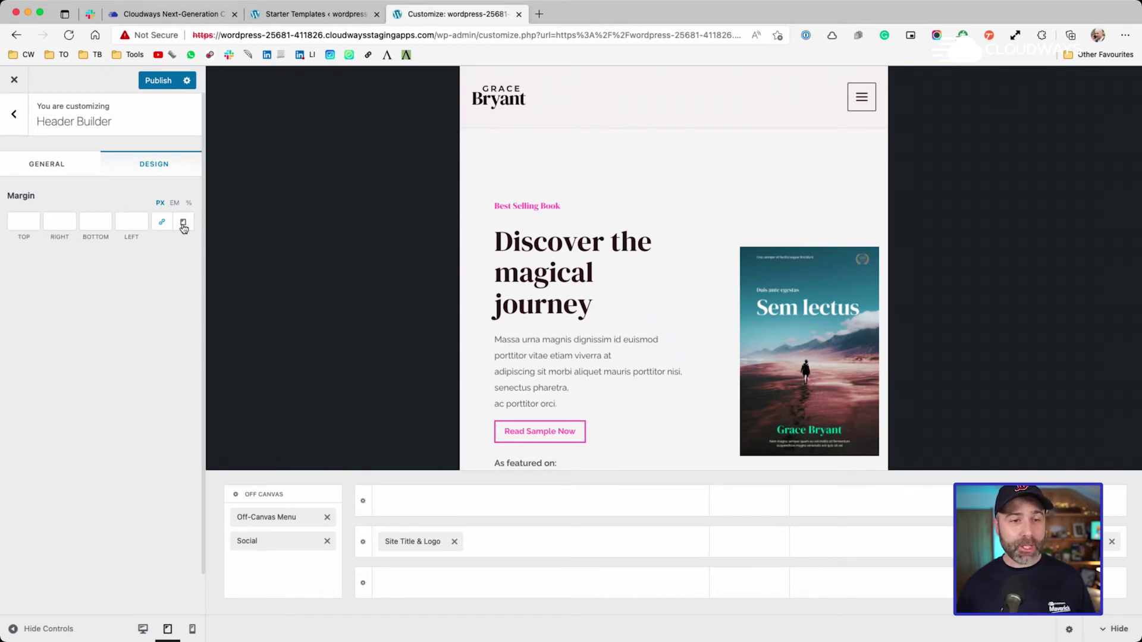
click(184, 226)
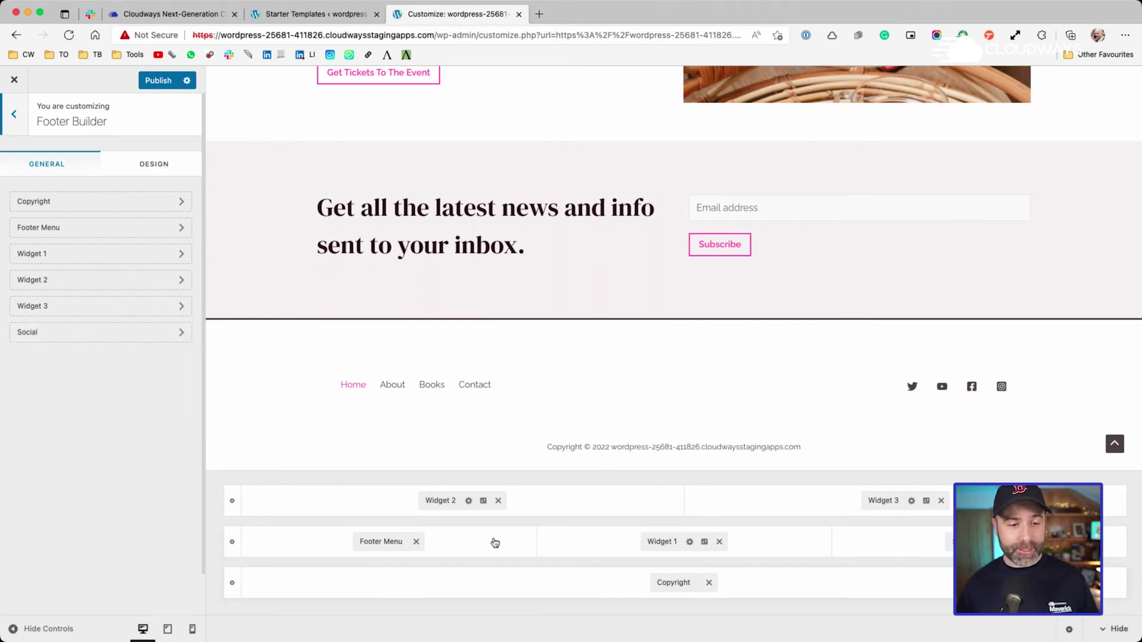
Step: Add a Language Switcher element to the footer's top row
click(577, 509)
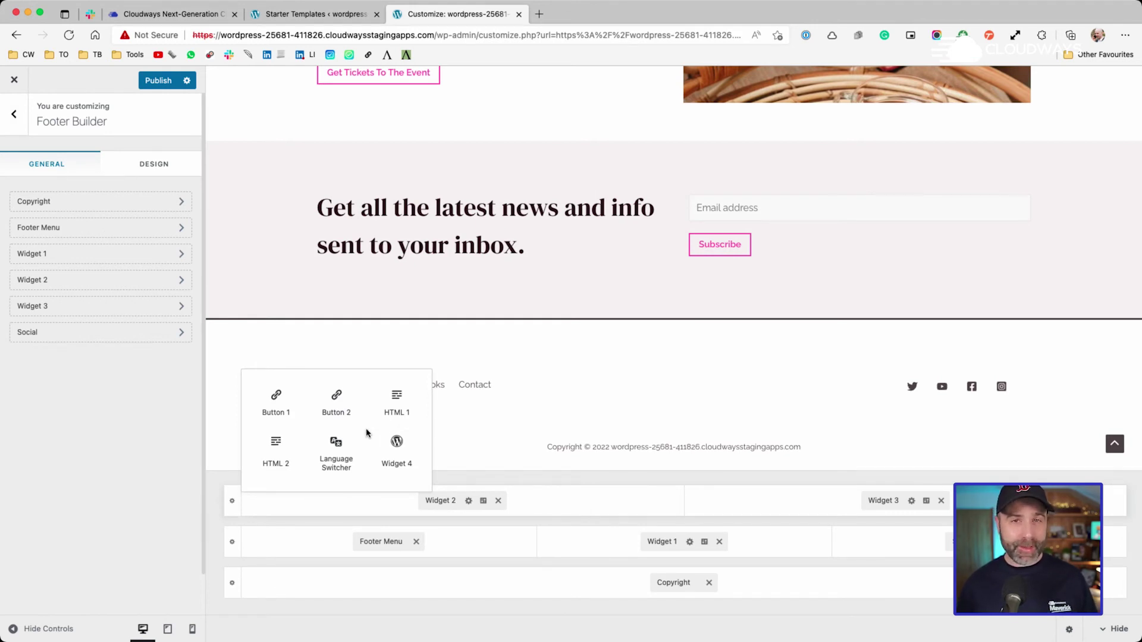
click(329, 453)
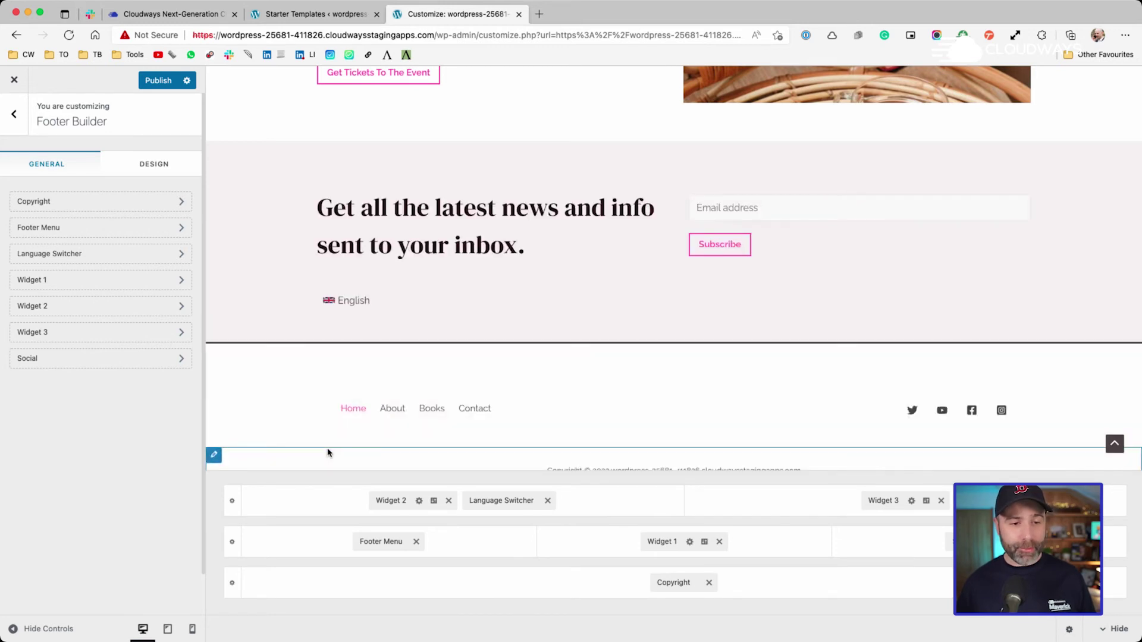
click(14, 114)
Step: Open the Global > Container layout settings in the Customizer
click(72, 204)
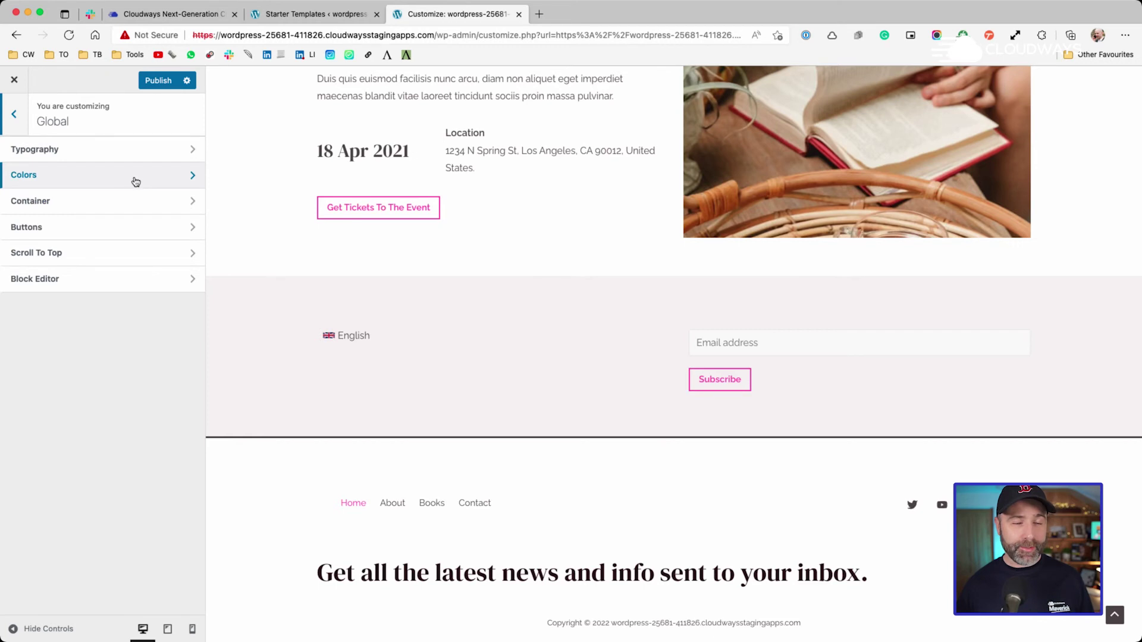
click(131, 202)
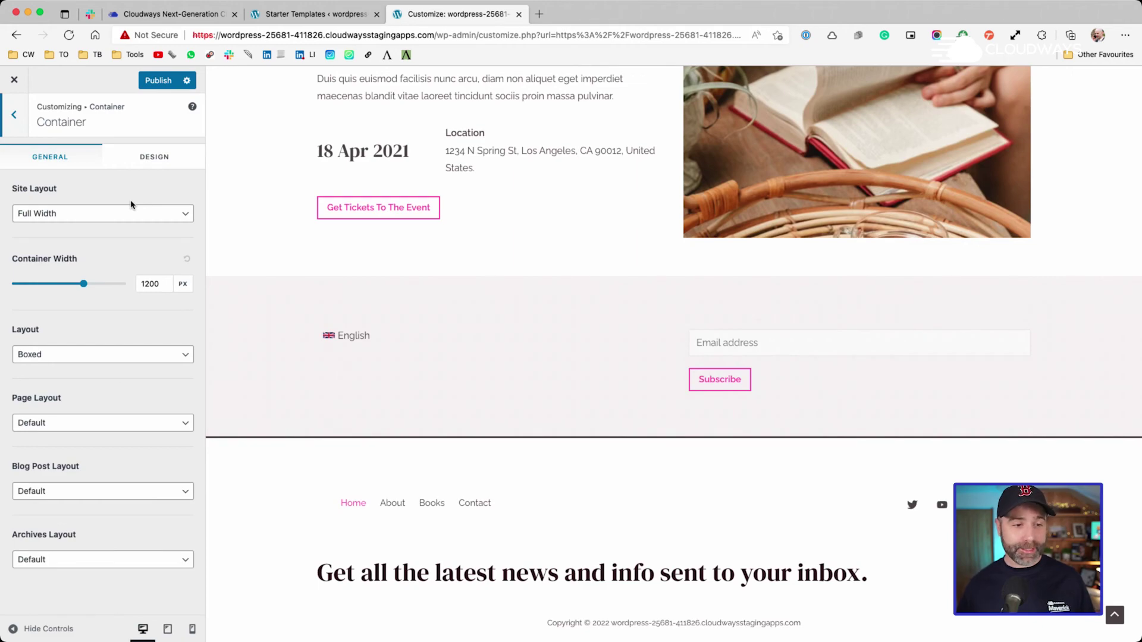
scroll(505, 314, up, 15)
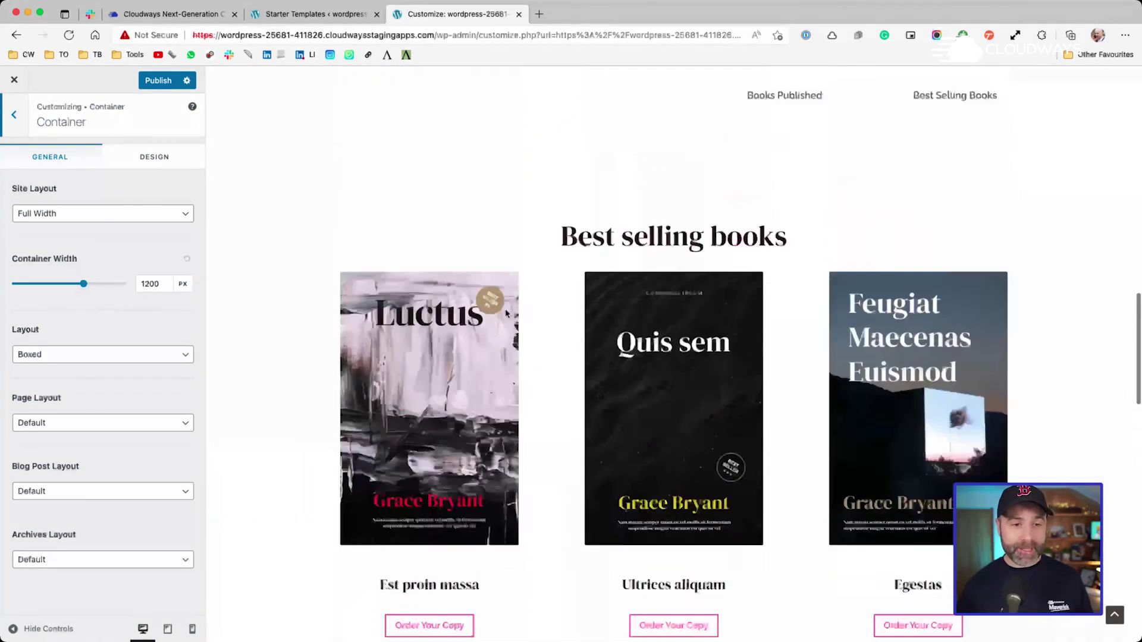
scroll(505, 314, up, 10)
scroll(505, 313, up, 2)
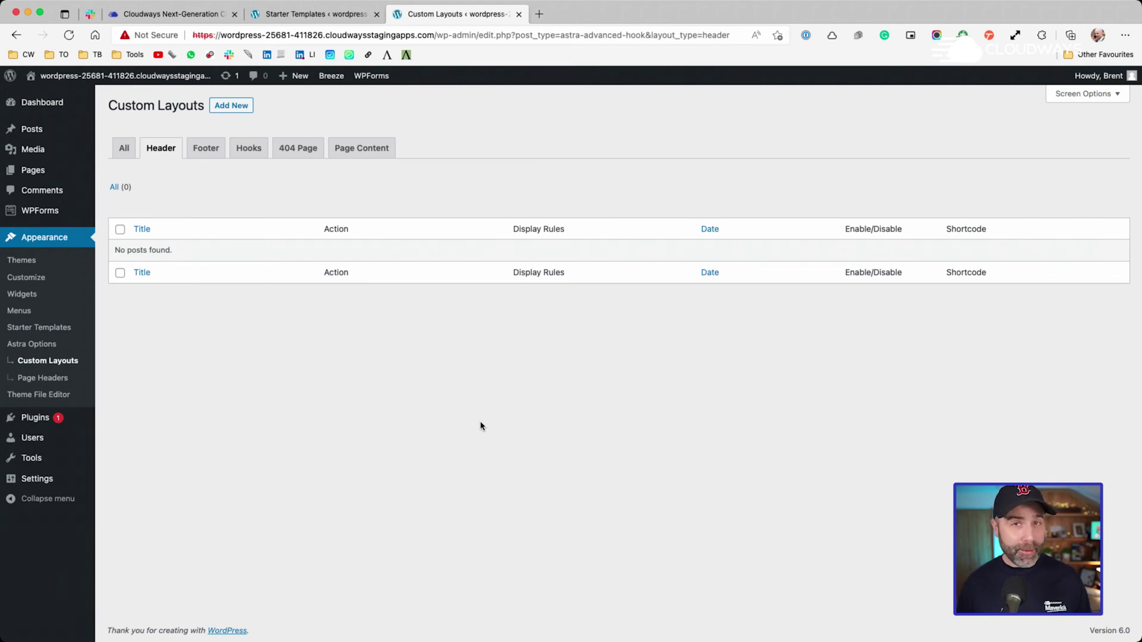
Step: Use Add New on the Custom Layouts page to begin a new layout
click(241, 108)
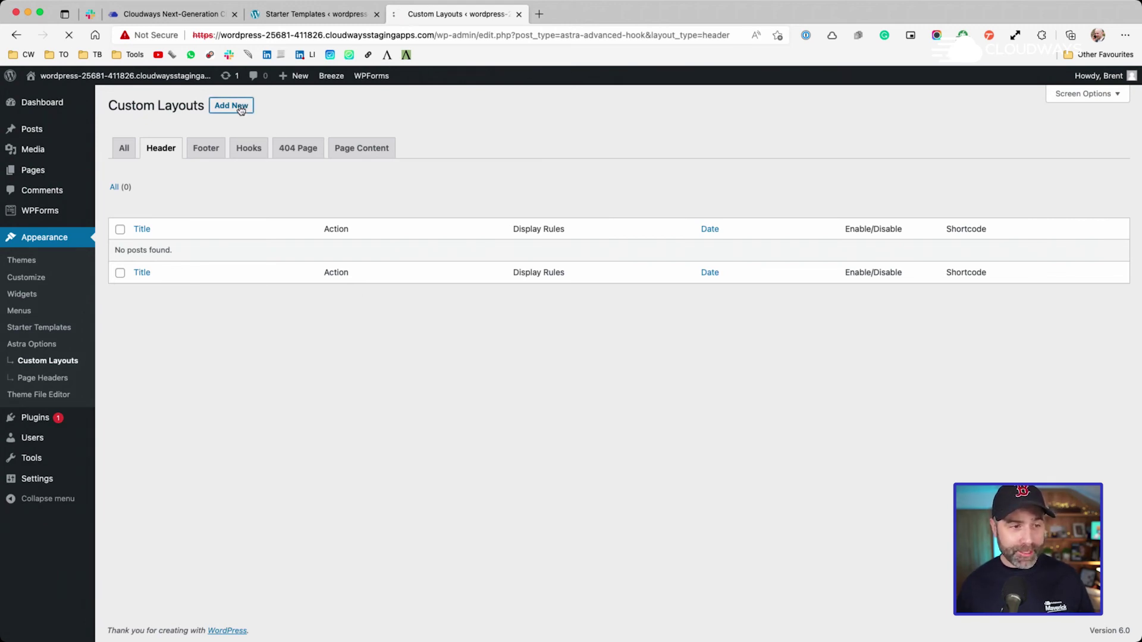